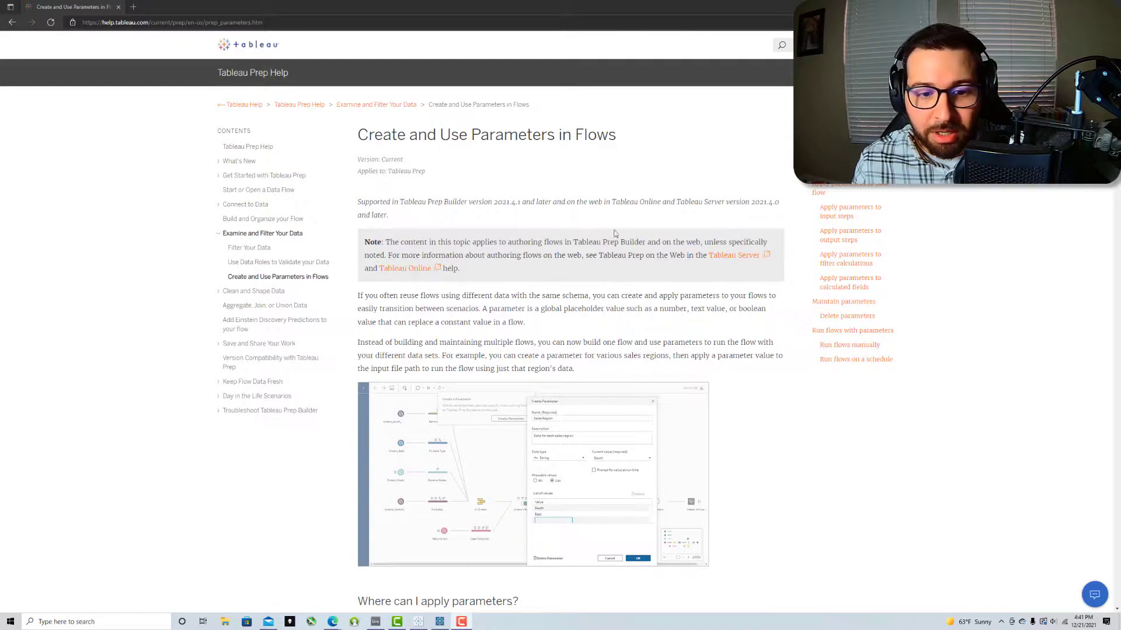
{"action": "scroll", "coordinate": [505, 207], "scroll_direction": "down", "scroll_amount": 3}
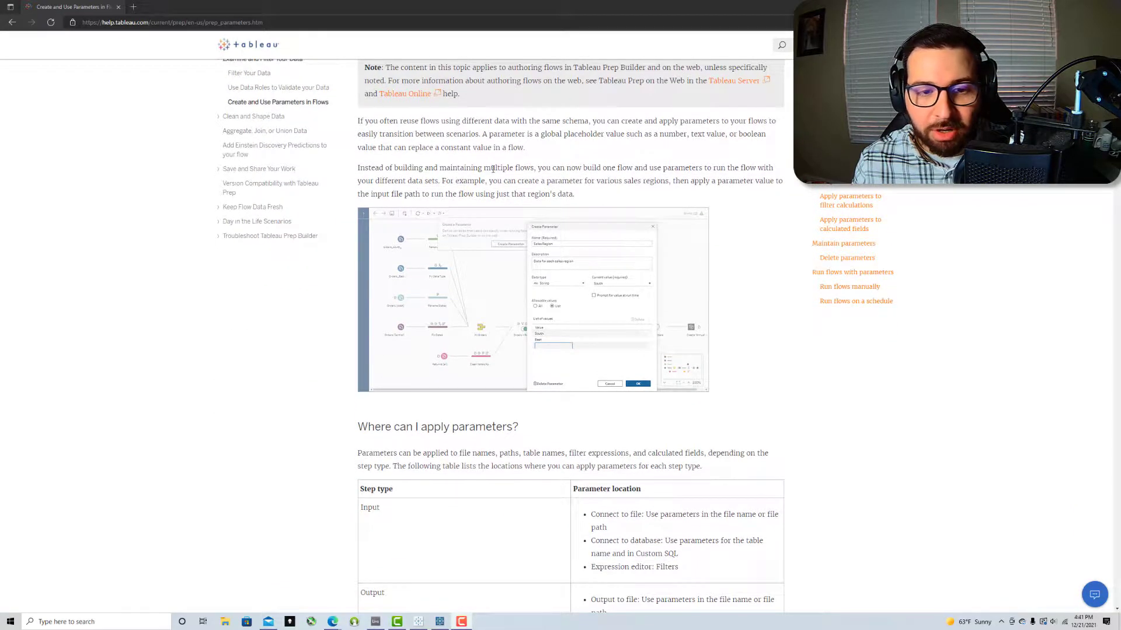
{"action": "scroll", "coordinate": [493, 168], "scroll_direction": "down", "scroll_amount": 2}
{"action": "scroll", "coordinate": [487, 257], "scroll_direction": "down", "scroll_amount": 2}
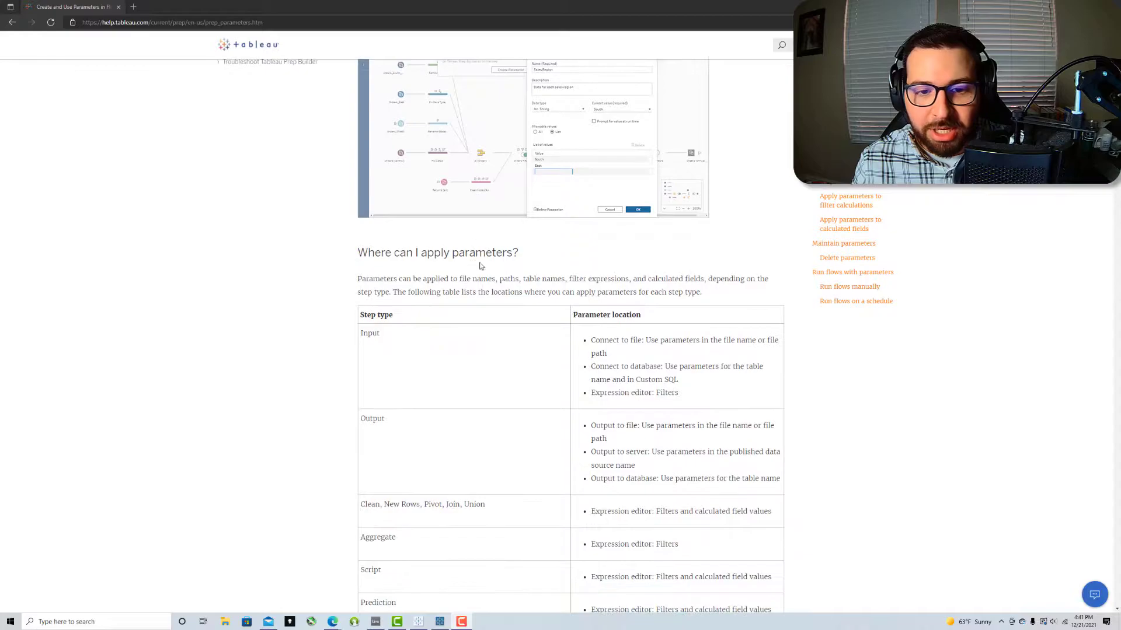
{"action": "scroll", "coordinate": [487, 267], "scroll_direction": "down", "scroll_amount": 2}
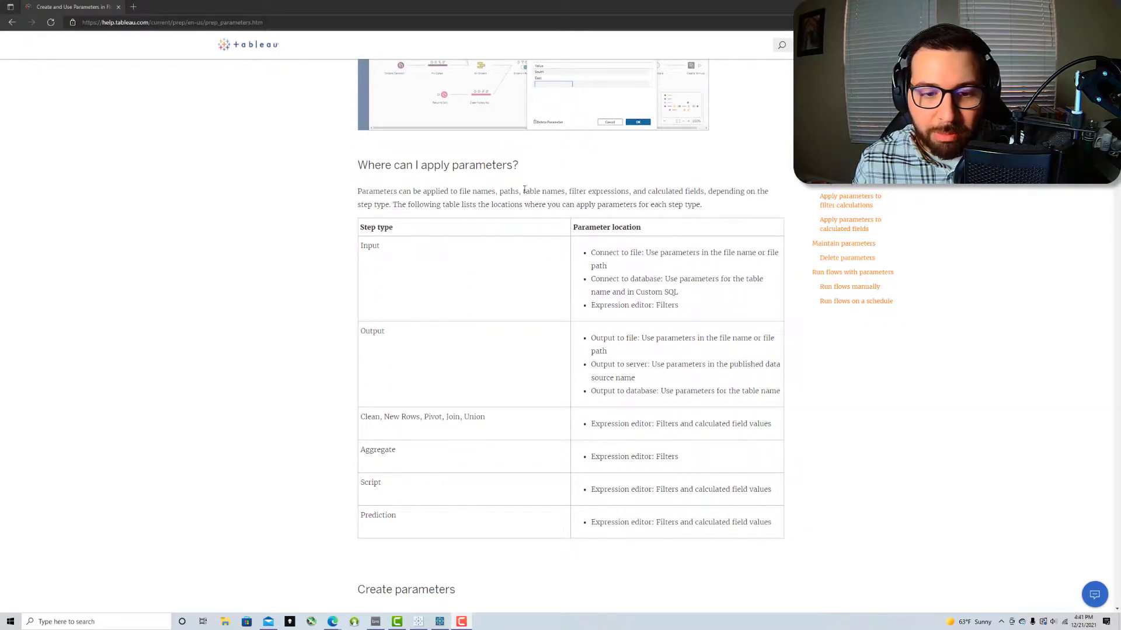
{"action": "scroll", "coordinate": [408, 193], "scroll_direction": "down", "scroll_amount": 2}
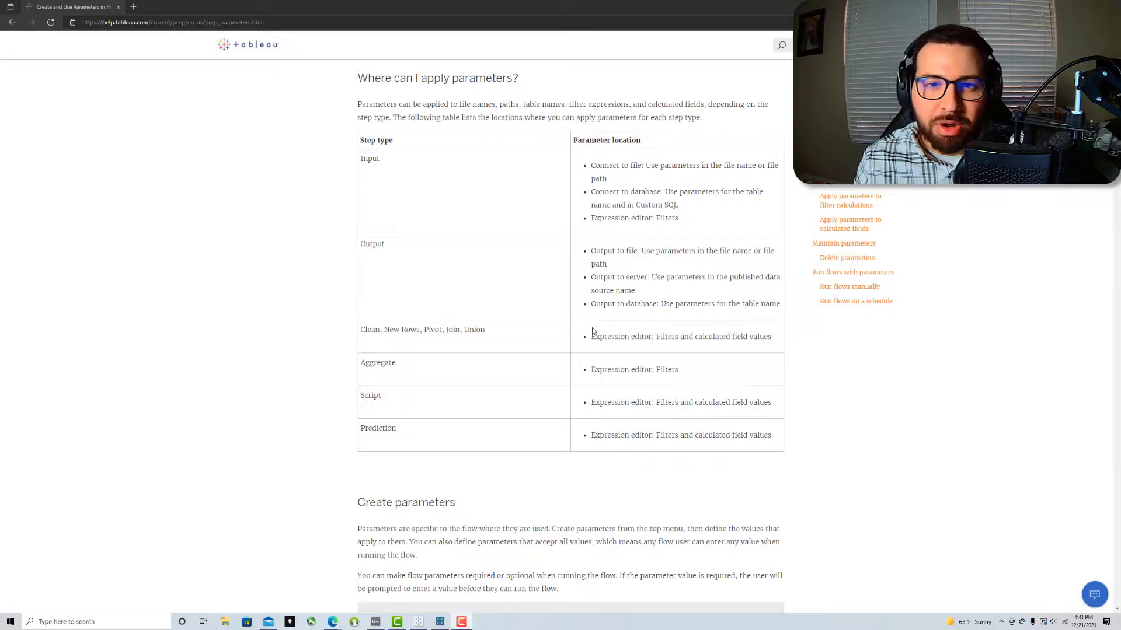
{"action": "scroll", "coordinate": [708, 428], "scroll_direction": "down", "scroll_amount": 4}
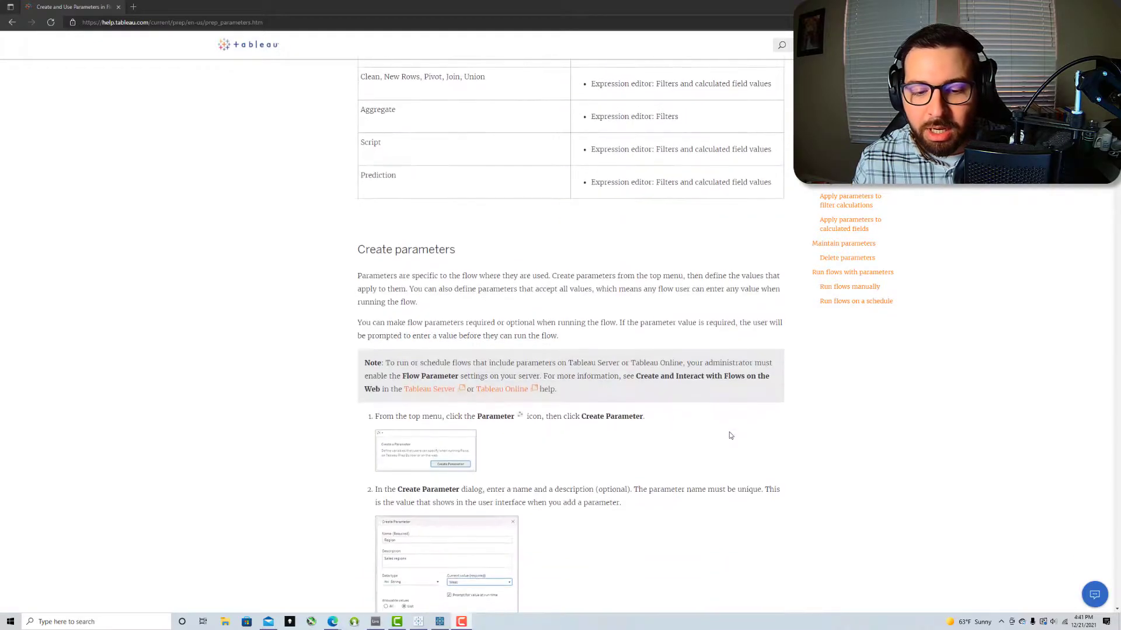
{"action": "scroll", "coordinate": [723, 423], "scroll_direction": "down", "scroll_amount": 15}
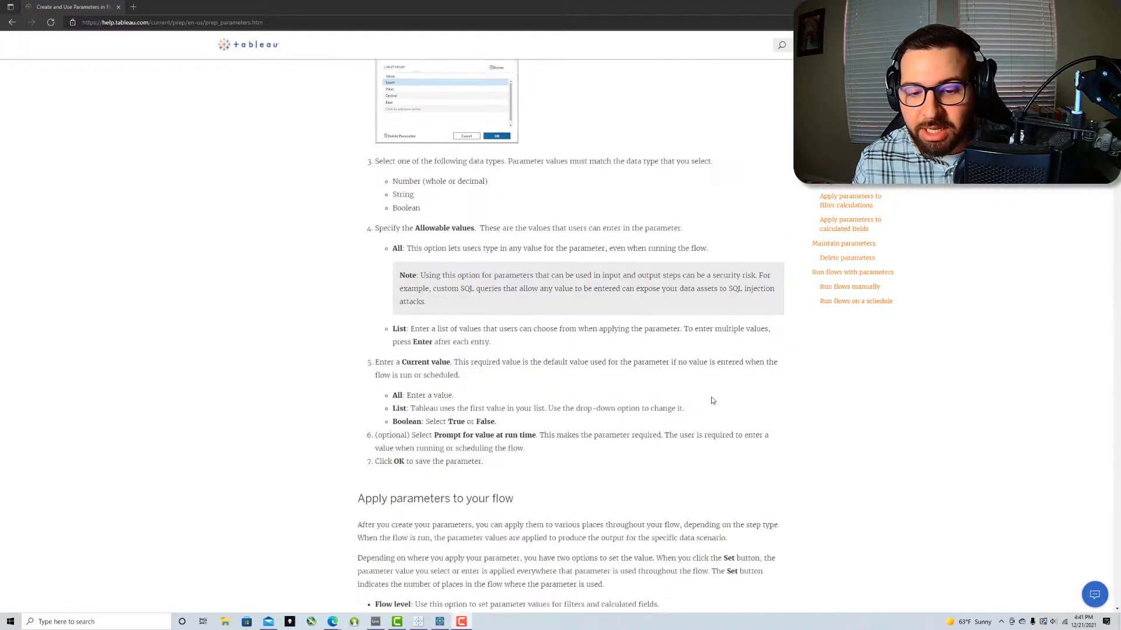
{"action": "scroll", "coordinate": [711, 400], "scroll_direction": "down", "scroll_amount": 20}
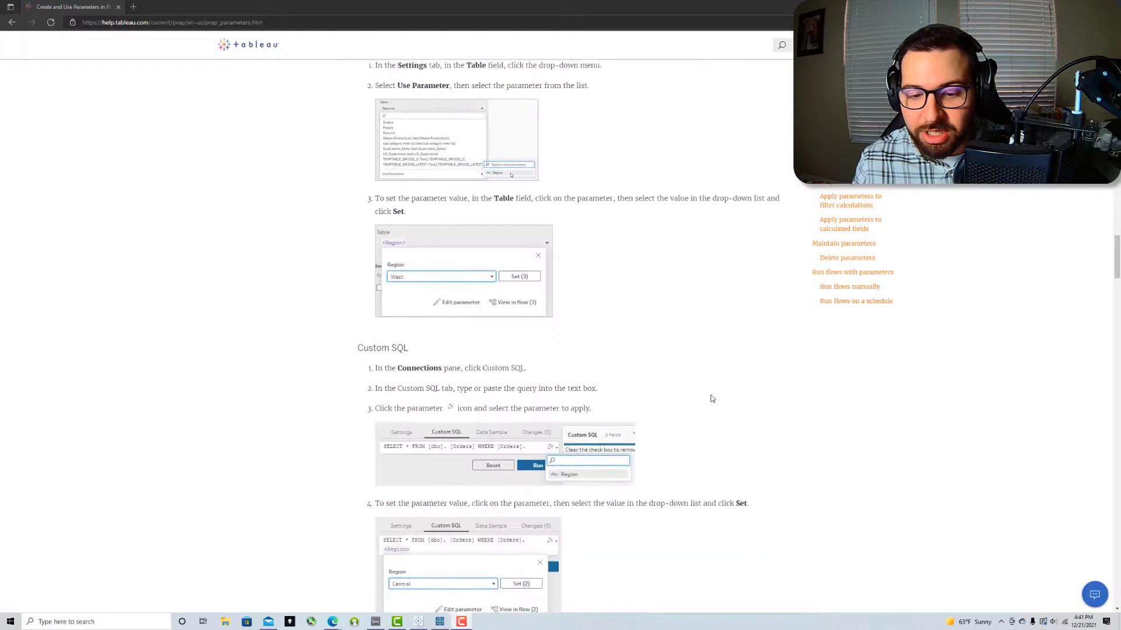
{"action": "scroll", "coordinate": [712, 399], "scroll_direction": "down", "scroll_amount": 20}
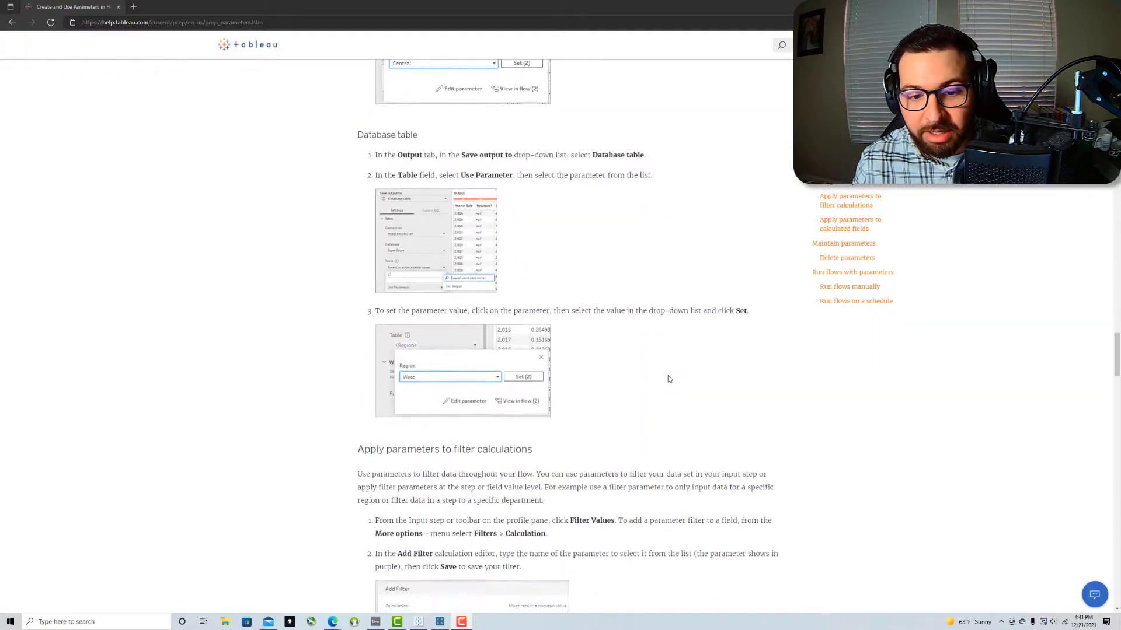
{"action": "scroll", "coordinate": [659, 372], "scroll_direction": "down", "scroll_amount": 20}
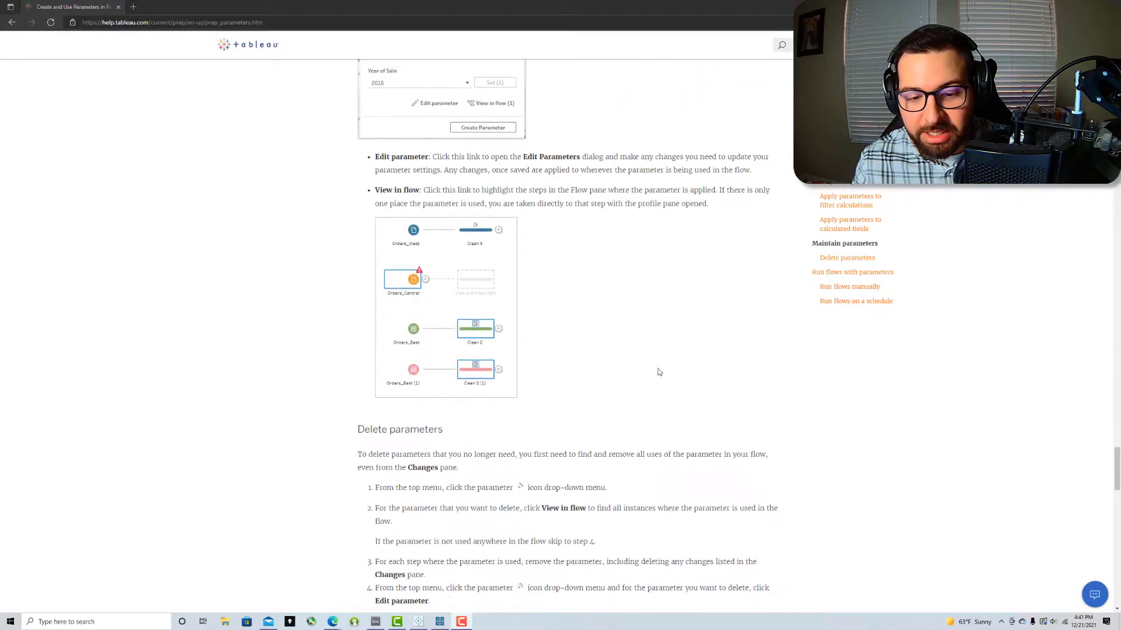
{"action": "scroll", "coordinate": [659, 371], "scroll_direction": "down", "scroll_amount": 6}
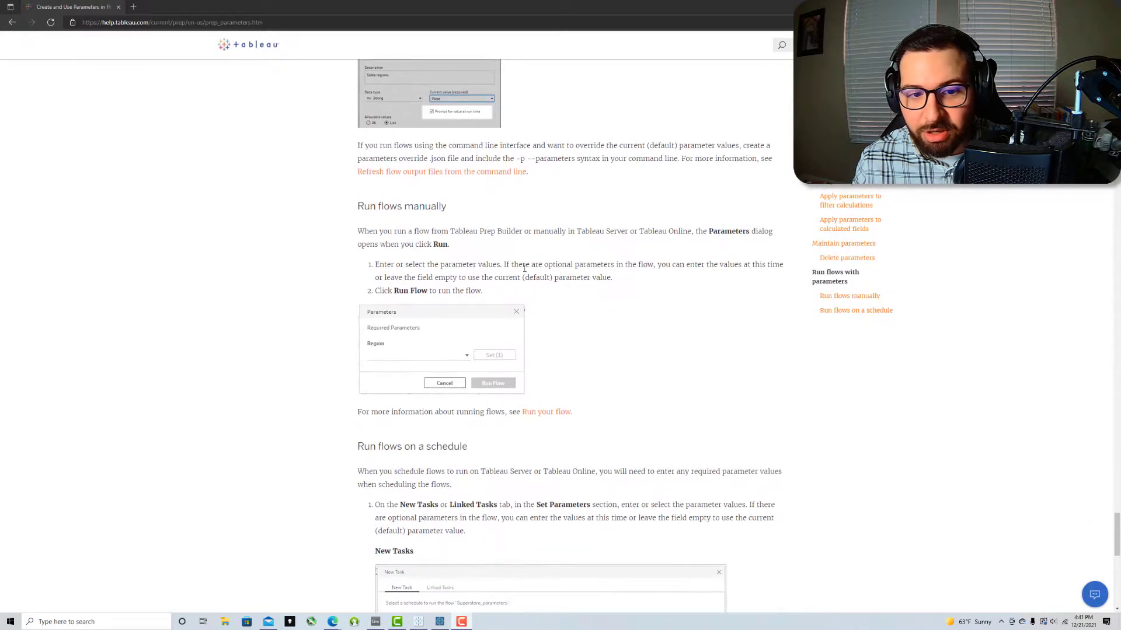
{"action": "scroll", "coordinate": [472, 177], "scroll_direction": "down", "scroll_amount": 4}
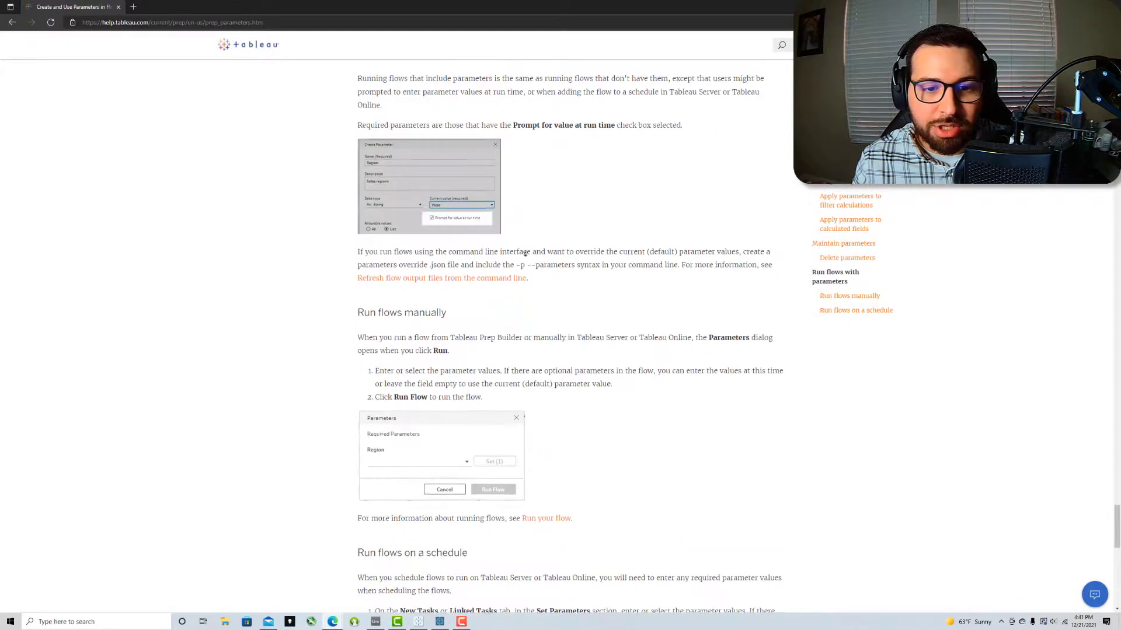
{"action": "scroll", "coordinate": [546, 267], "scroll_direction": "up", "scroll_amount": 6}
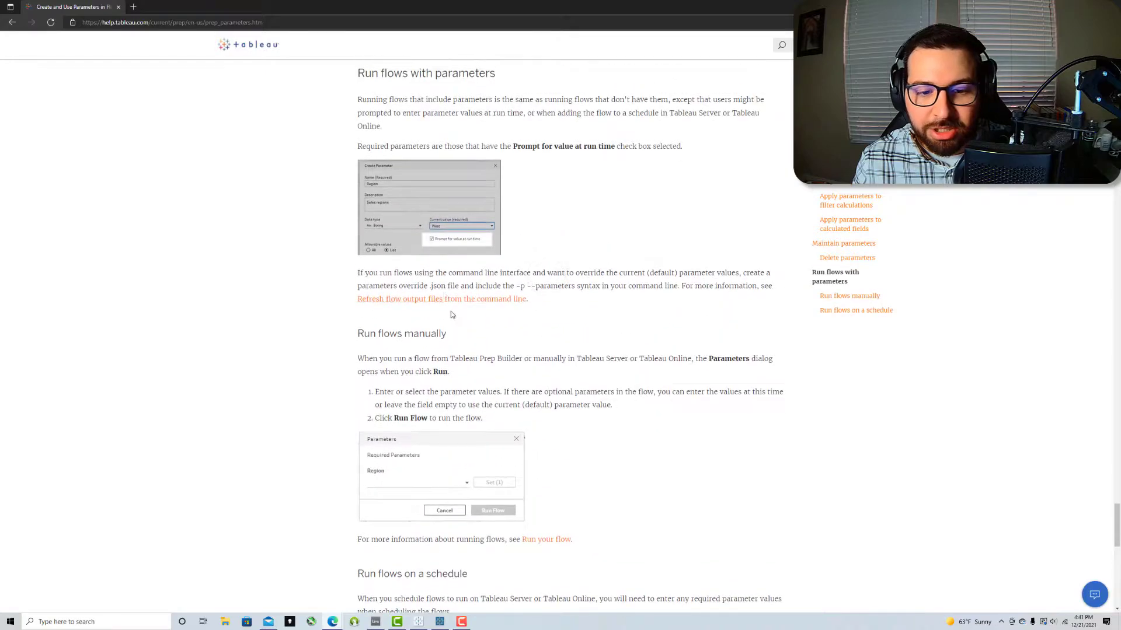
Step: Open the 'Refresh flow output files from the command line' help article in a new tab and read through it
{"action": "middle_click", "coordinate": [392, 299]}
{"action": "left_click", "coordinate": [193, 7]}
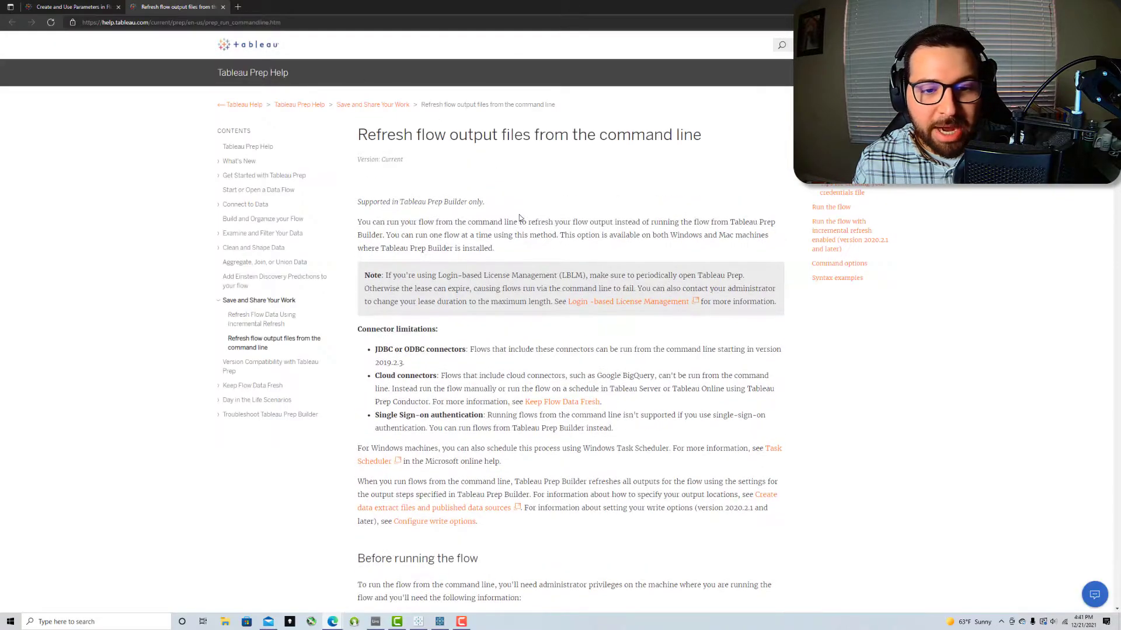
{"action": "scroll", "coordinate": [518, 203], "scroll_direction": "down", "scroll_amount": 3}
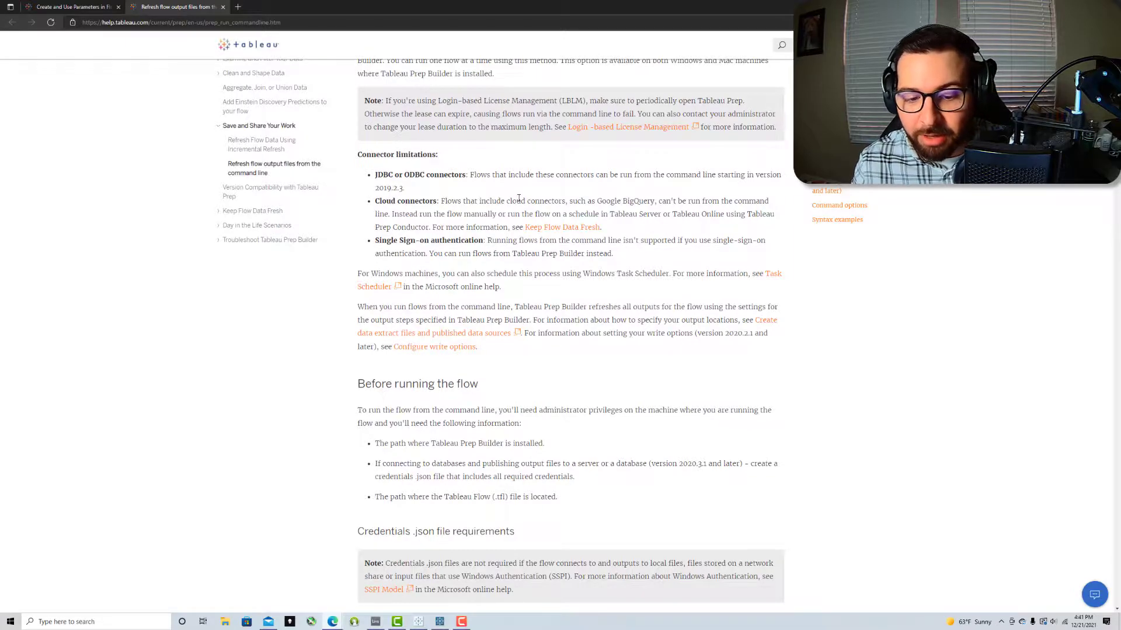
{"action": "scroll", "coordinate": [518, 199], "scroll_direction": "down", "scroll_amount": 6}
{"action": "scroll", "coordinate": [518, 199], "scroll_direction": "up", "scroll_amount": 4}
{"action": "scroll", "coordinate": [519, 201], "scroll_direction": "down", "scroll_amount": 2}
{"action": "scroll", "coordinate": [519, 202], "scroll_direction": "down", "scroll_amount": 20}
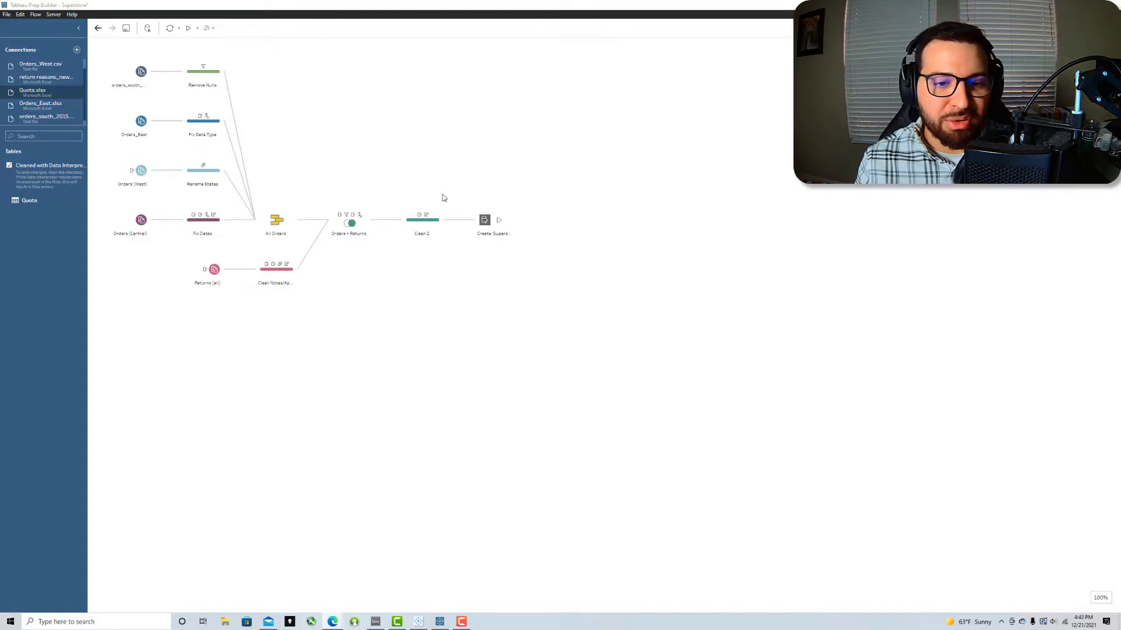
Step: From the Clean 2 step, start a new parameter named 'Region Parameter' limited to a list of values
{"action": "left_click", "coordinate": [429, 228]}
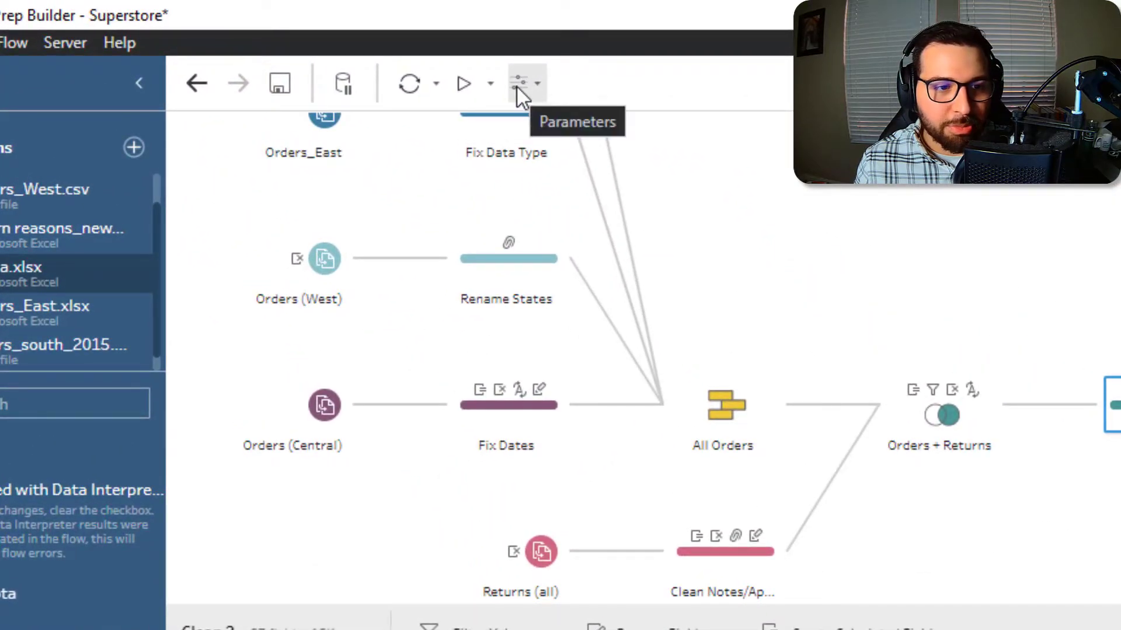
{"action": "left_click", "coordinate": [536, 82]}
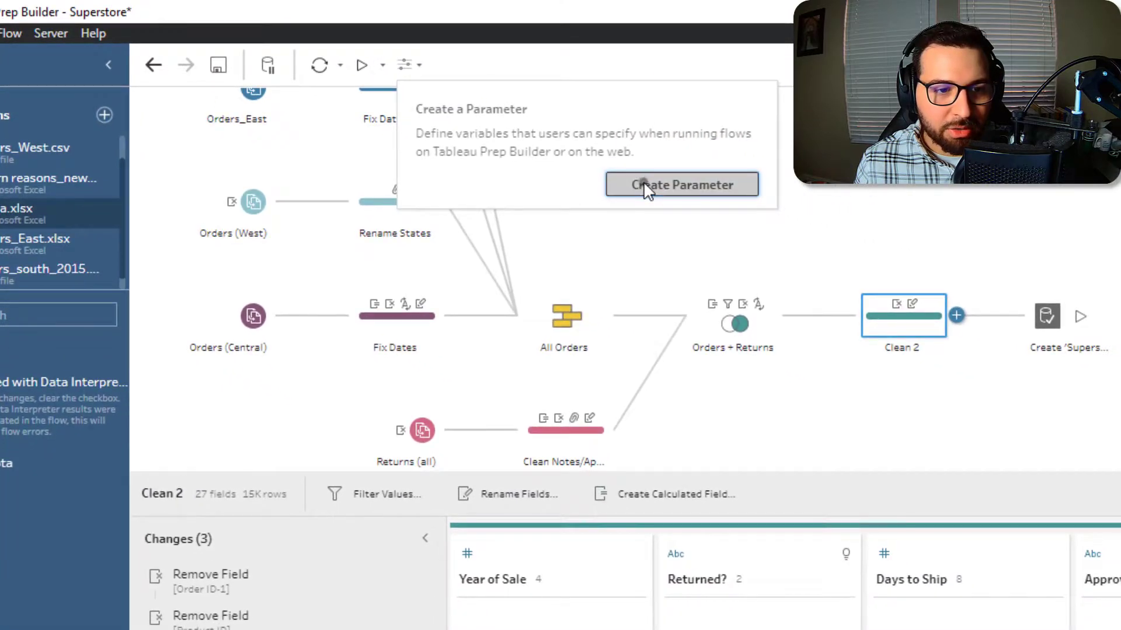
{"action": "left_click", "coordinate": [645, 186]}
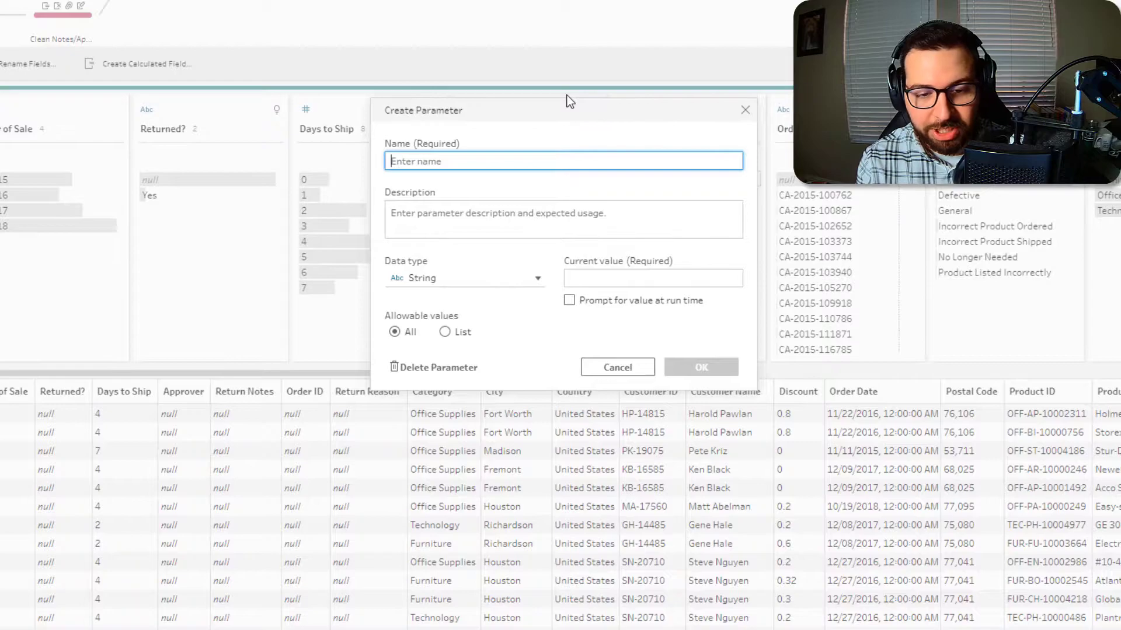
{"action": "type", "text": "Region"}
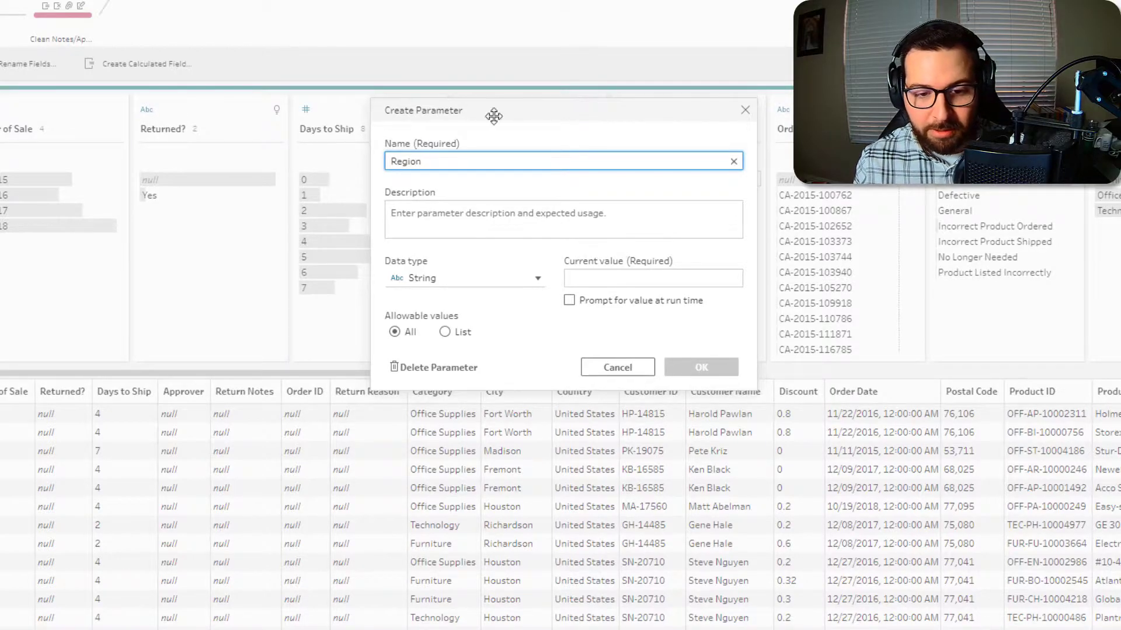
{"action": "type", "text": " Parameter"}
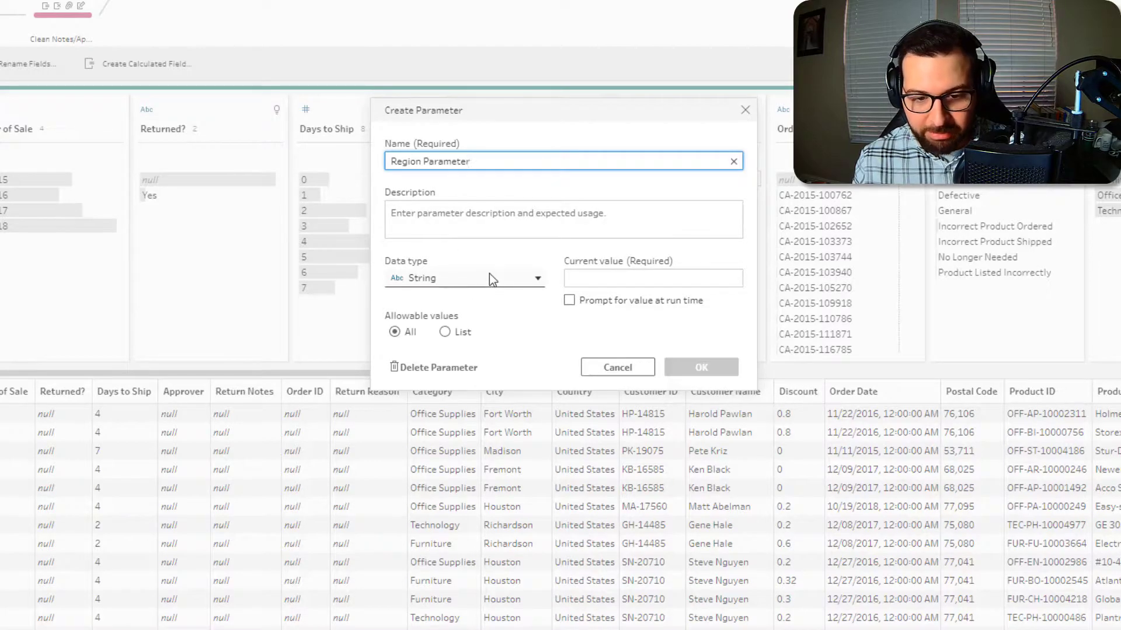
{"action": "left_click", "coordinate": [445, 332]}
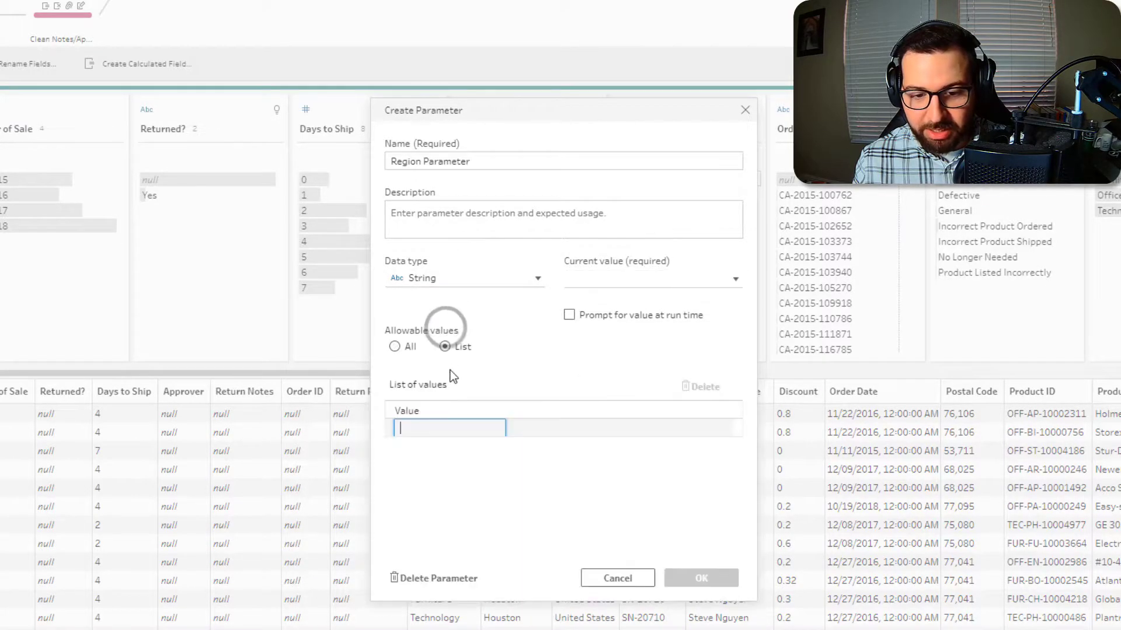
Step: Add allowed values Central, South, East and West, require a value at run time, and save
{"action": "type", "text": "Central"}
{"action": "key", "text": "Return"}
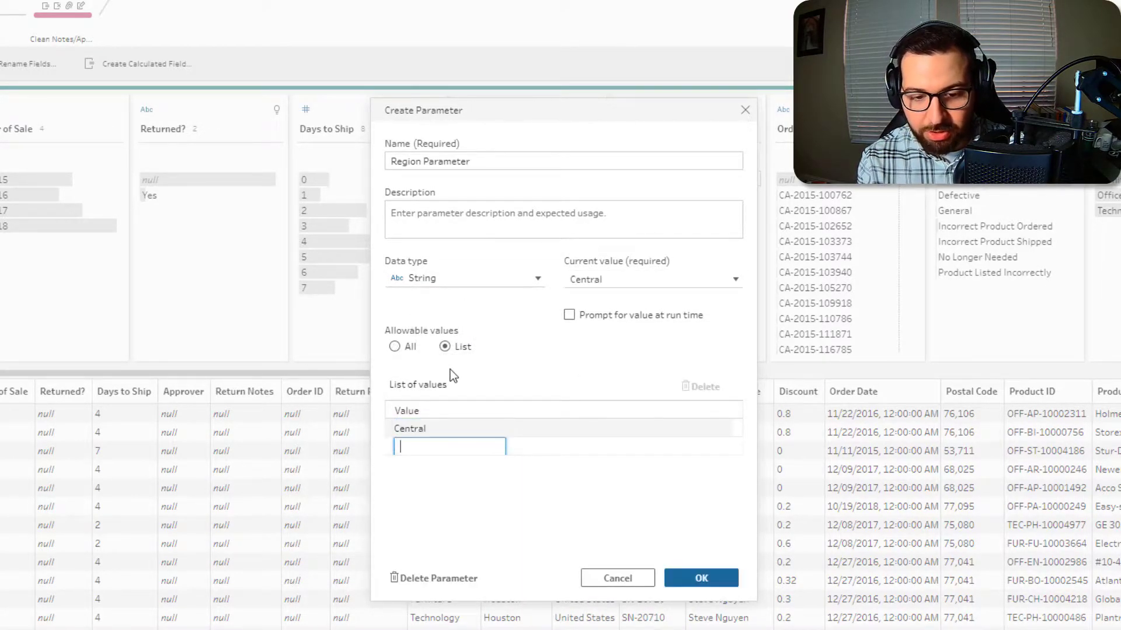
{"action": "type", "text": "South"}
{"action": "key", "text": "Return"}
{"action": "type", "text": "East"}
{"action": "key", "text": "Return"}
{"action": "type", "text": "West"}
{"action": "key", "text": "Return"}
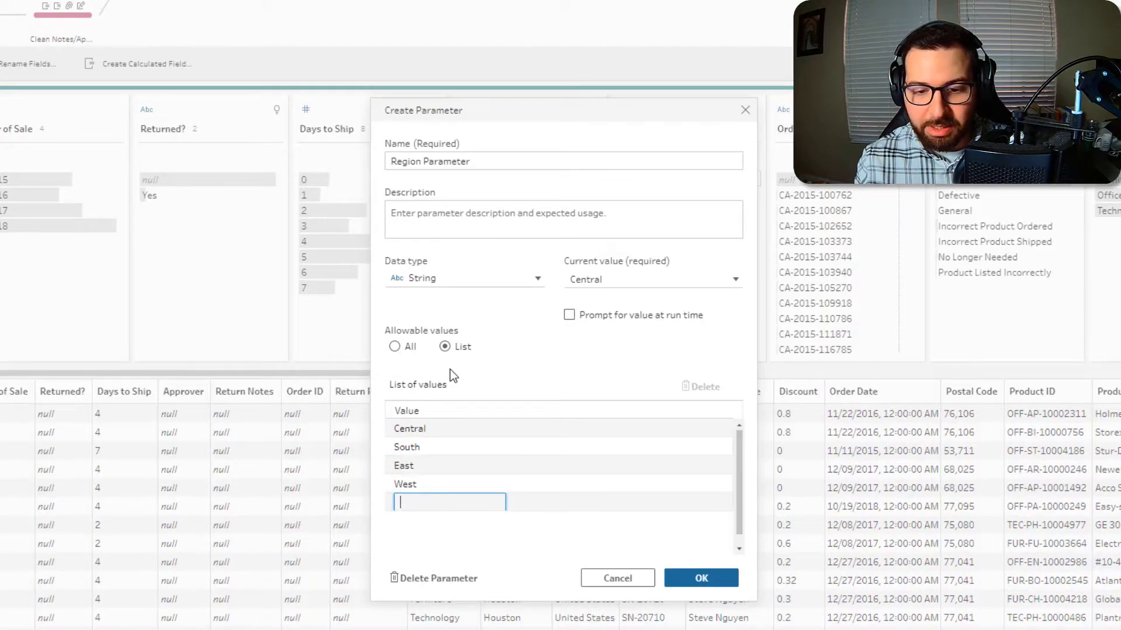
{"action": "left_click", "coordinate": [570, 316]}
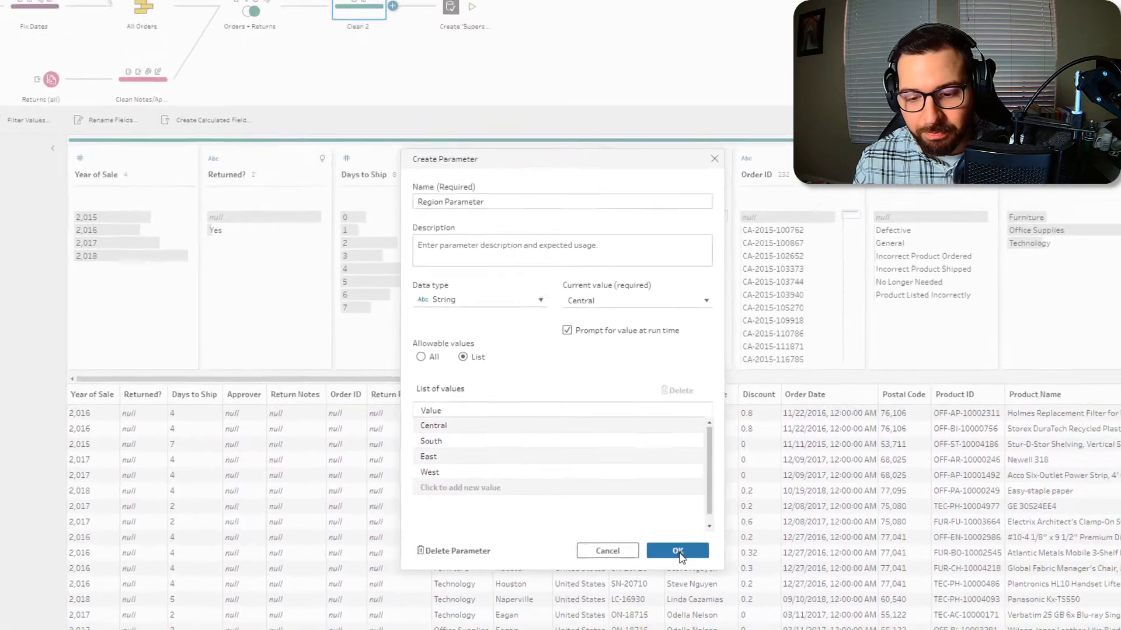
{"action": "left_click", "coordinate": [701, 578]}
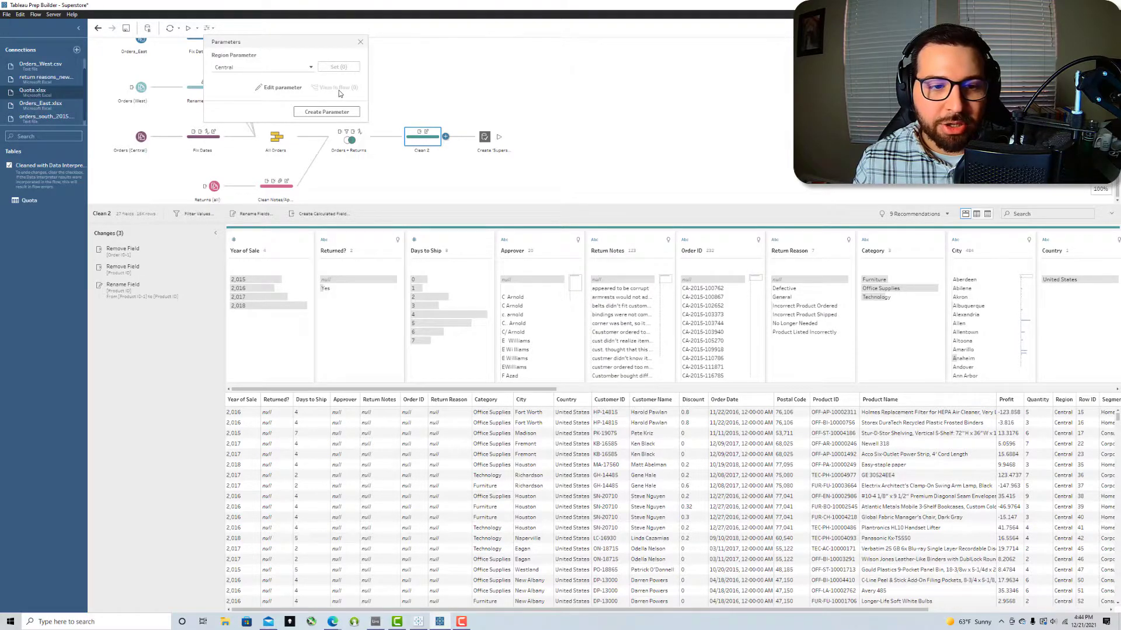
Step: Add a Clean 2 filter calculation [Region] = [Region Parameter] and save it
{"action": "left_click", "coordinate": [360, 41]}
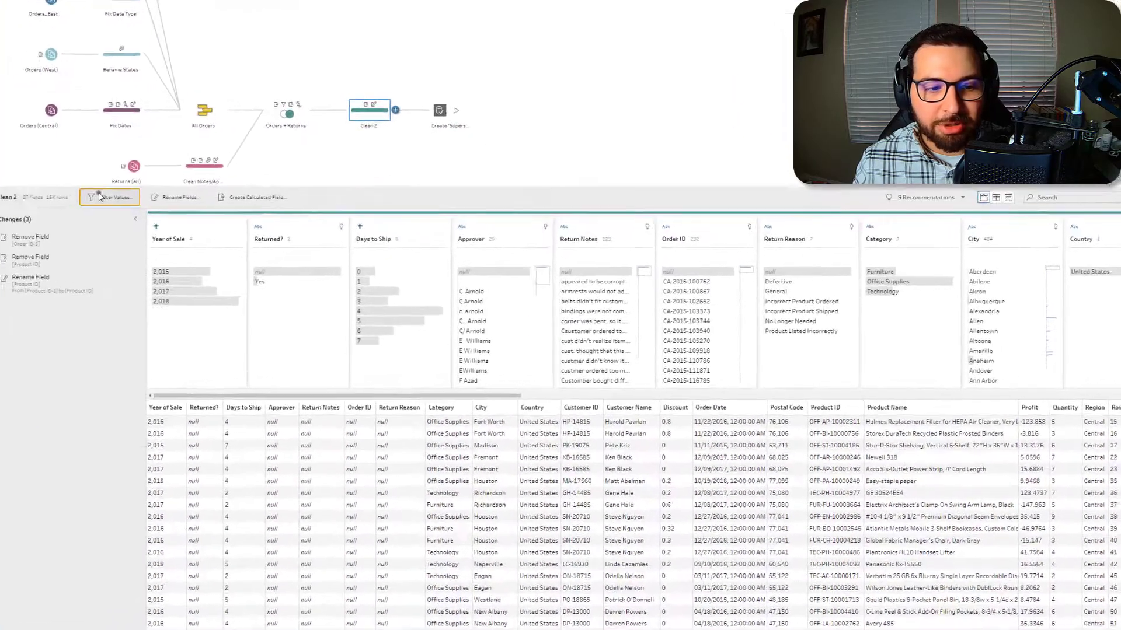
{"action": "left_click", "coordinate": [92, 195]}
{"action": "type", "text": "reg"}
{"action": "key", "text": "Return"}
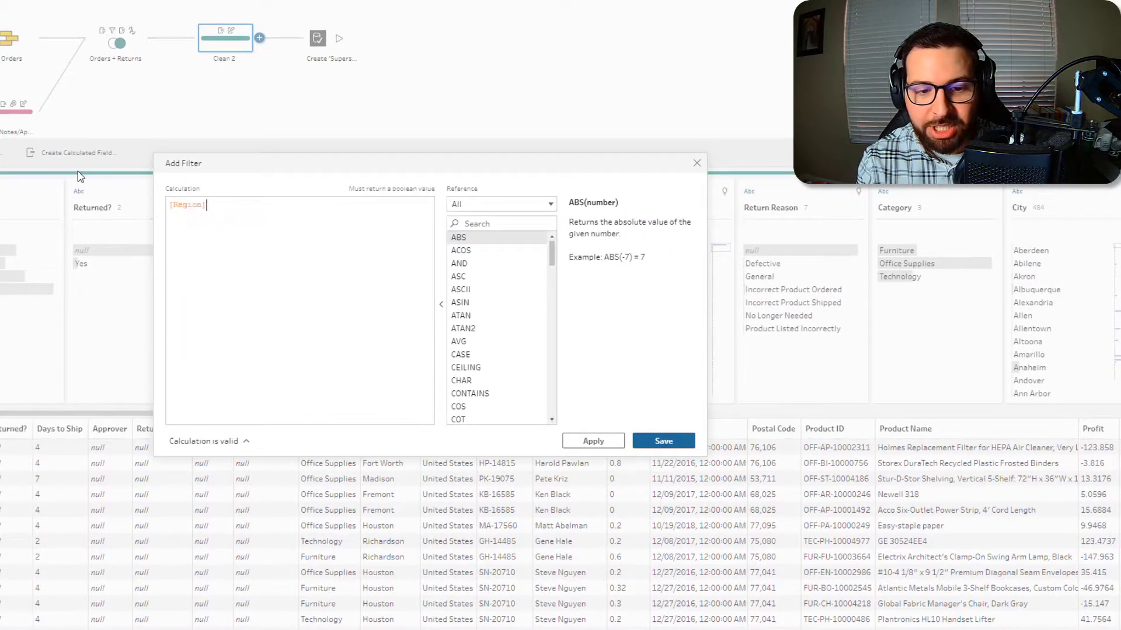
{"action": "type", "text": "= Region"}
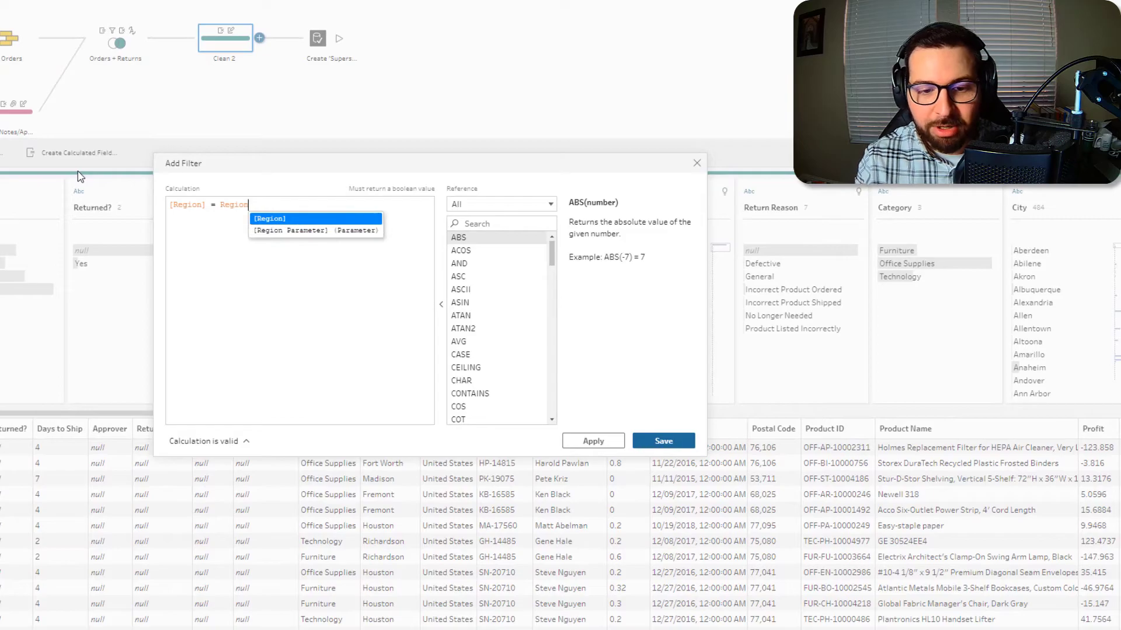
{"action": "key", "text": "Down"}
{"action": "key", "text": "Return"}
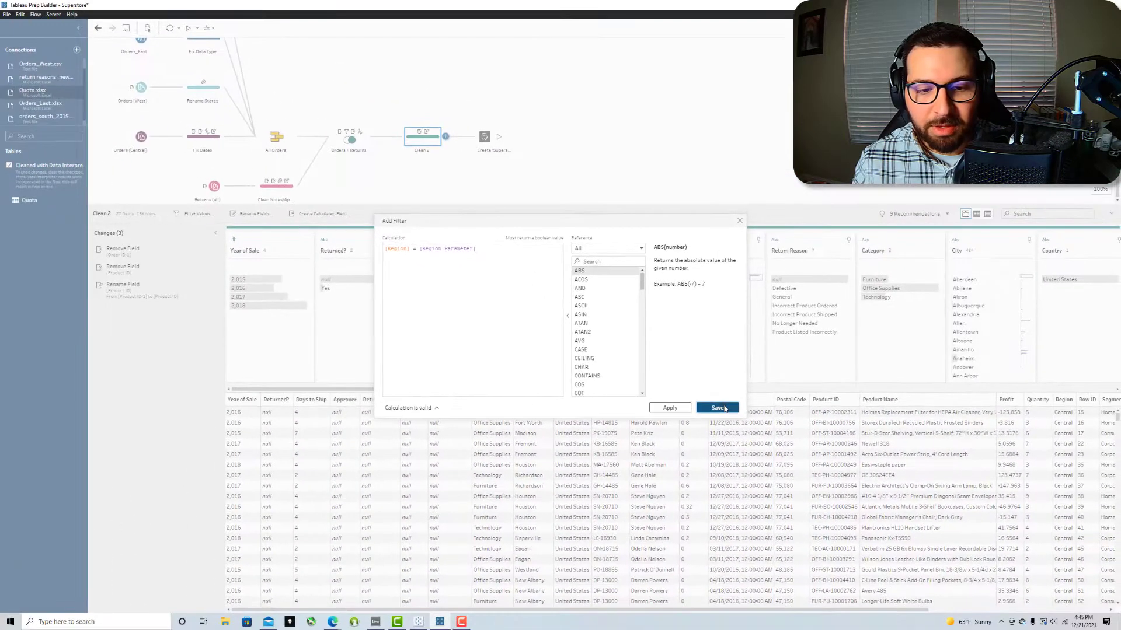
{"action": "left_click", "coordinate": [718, 407]}
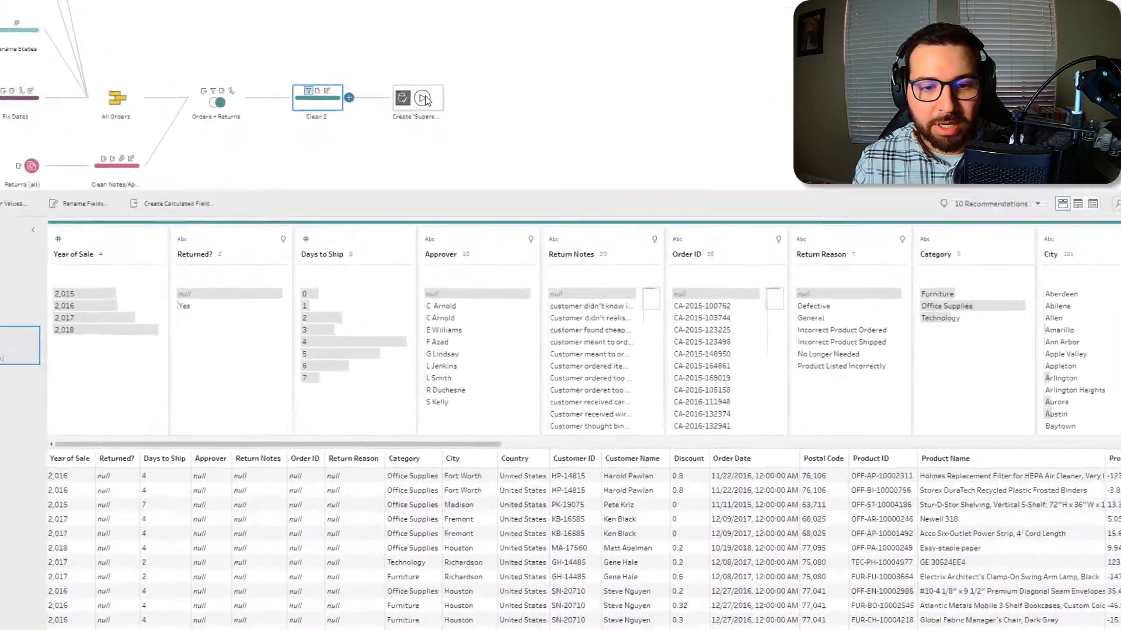
Step: Run the flow with Central as the Region Parameter value, then select the output step
{"action": "left_click", "coordinate": [418, 95]}
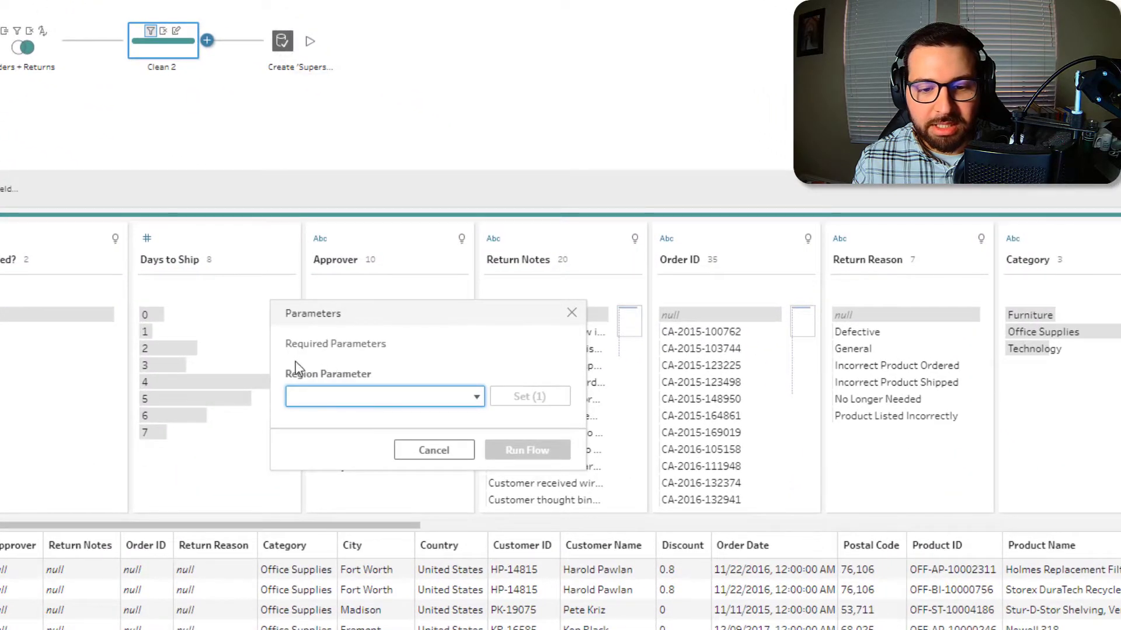
{"action": "left_click", "coordinate": [477, 397]}
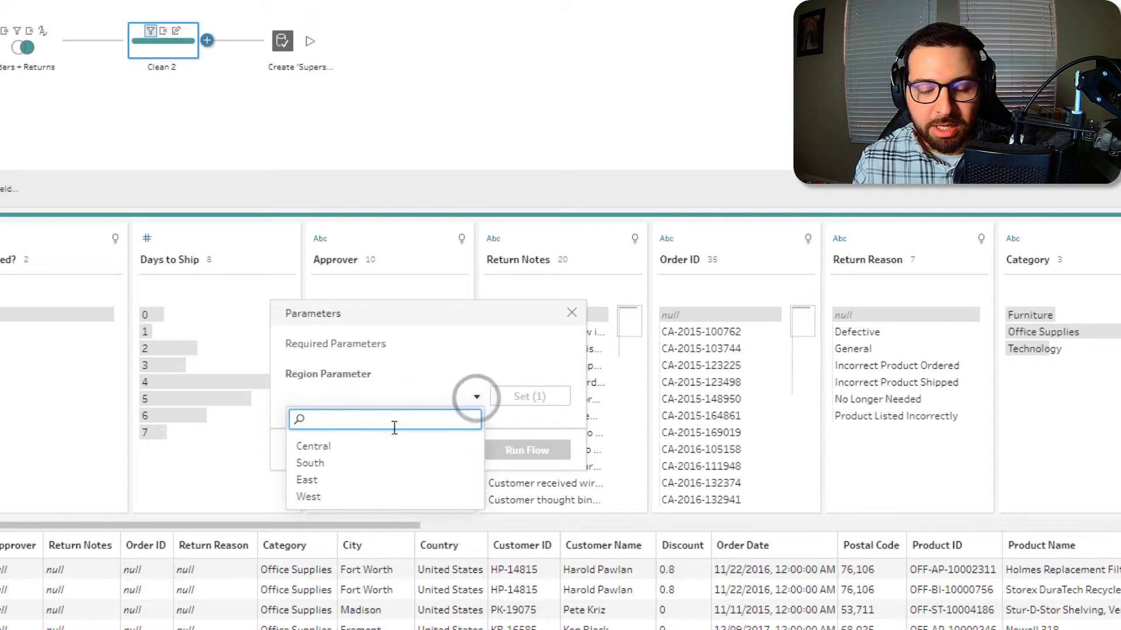
{"action": "left_click", "coordinate": [313, 447]}
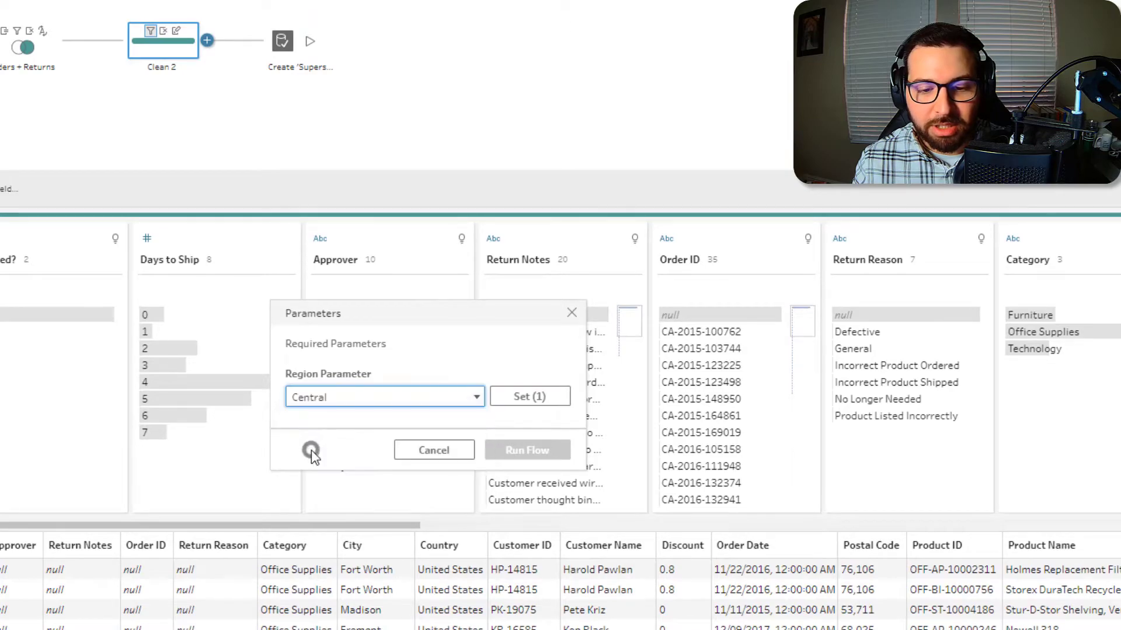
{"action": "left_click", "coordinate": [517, 399]}
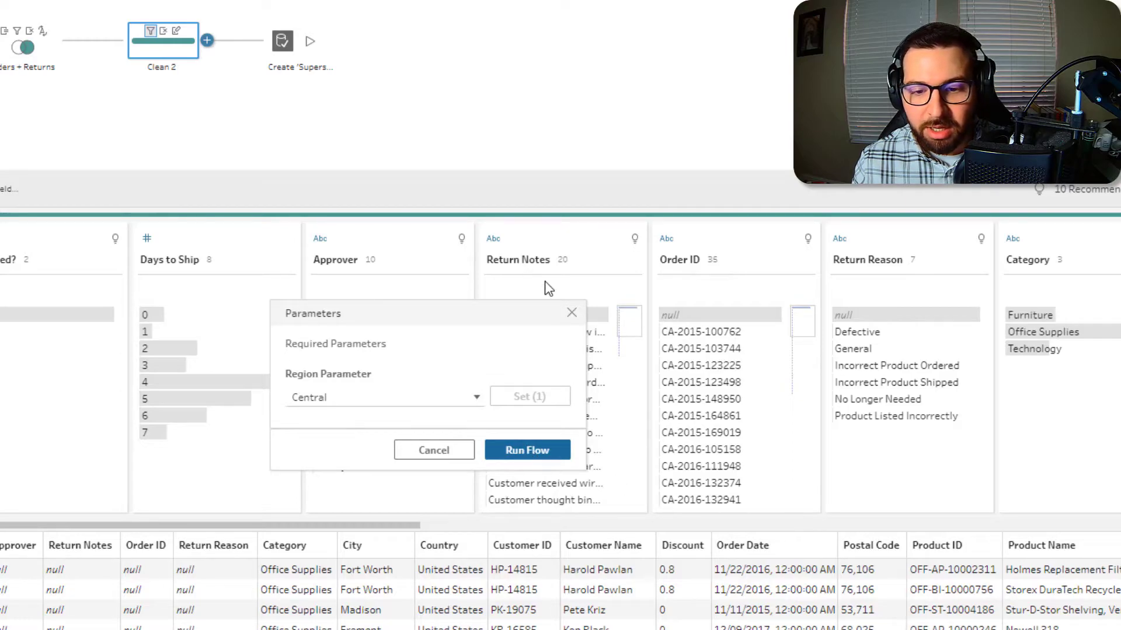
{"action": "left_click", "coordinate": [570, 319]}
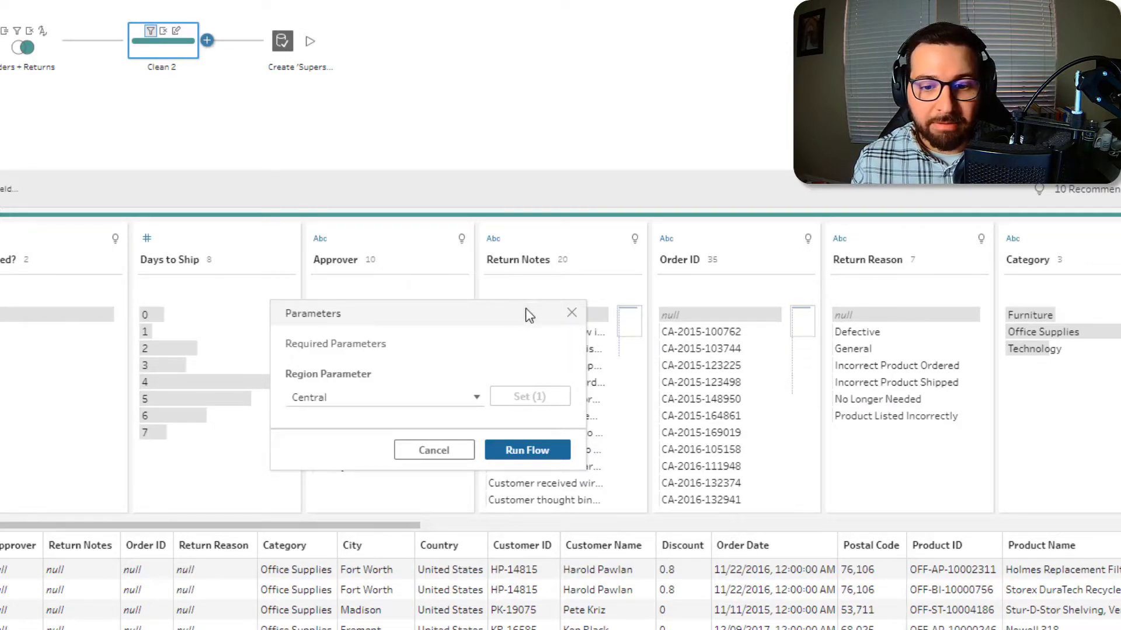
{"action": "left_click", "coordinate": [572, 313]}
{"action": "left_click", "coordinate": [282, 44]}
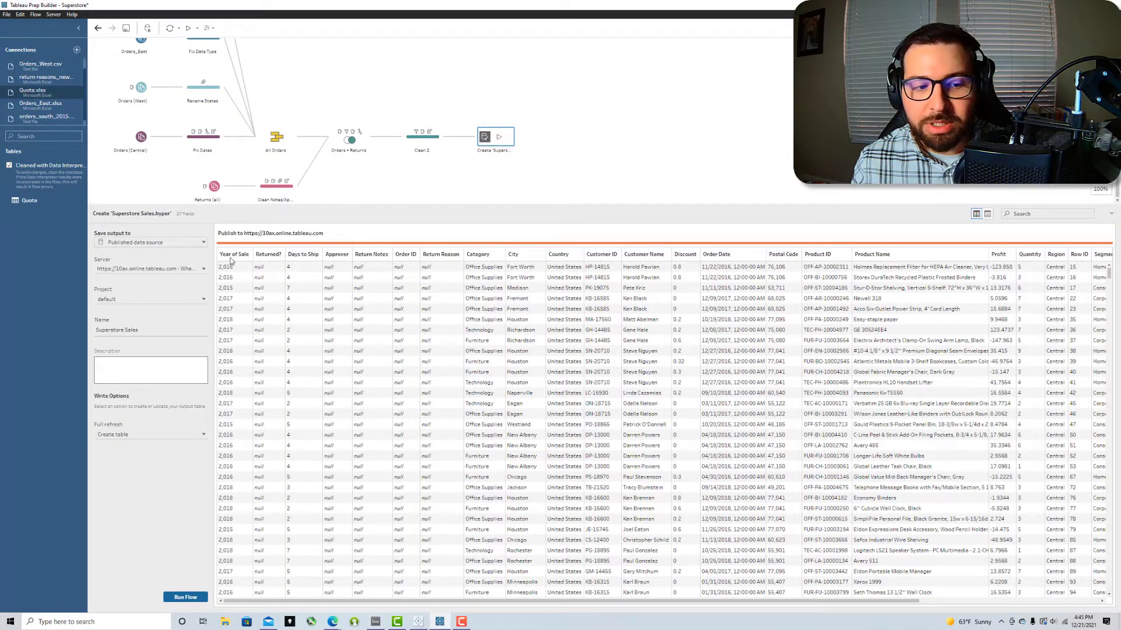
Step: Name the output 'Superstore Sales - <Region Parameter>' by appending a dash and inserting Region Parameter
{"action": "left_click", "coordinate": [139, 331]}
{"action": "type", "text": "-"}
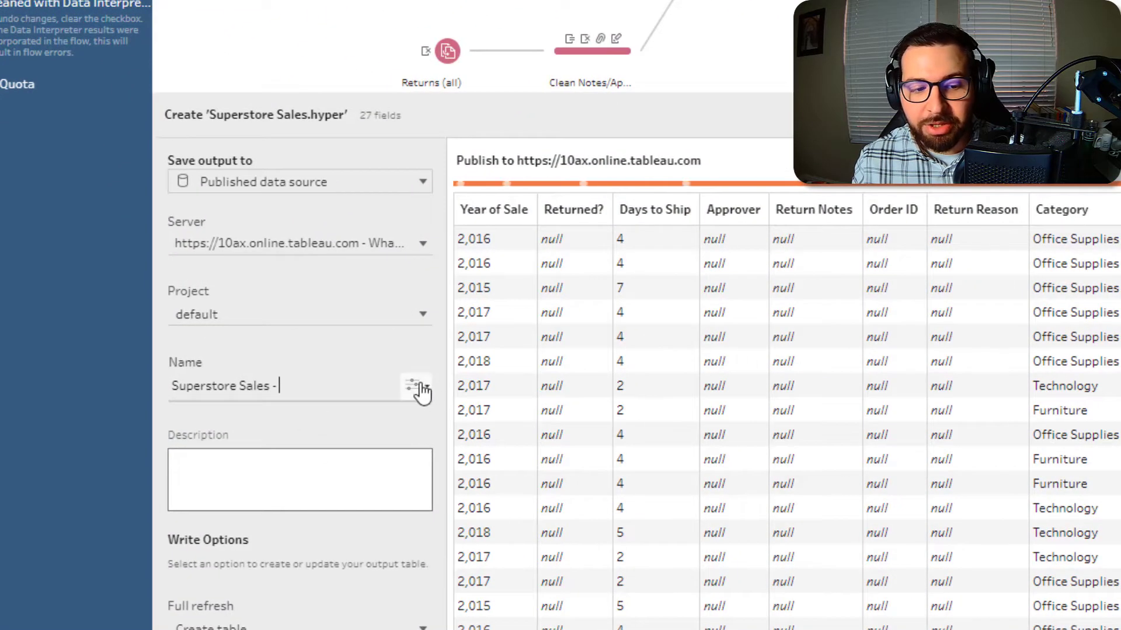
{"action": "left_click", "coordinate": [414, 388]}
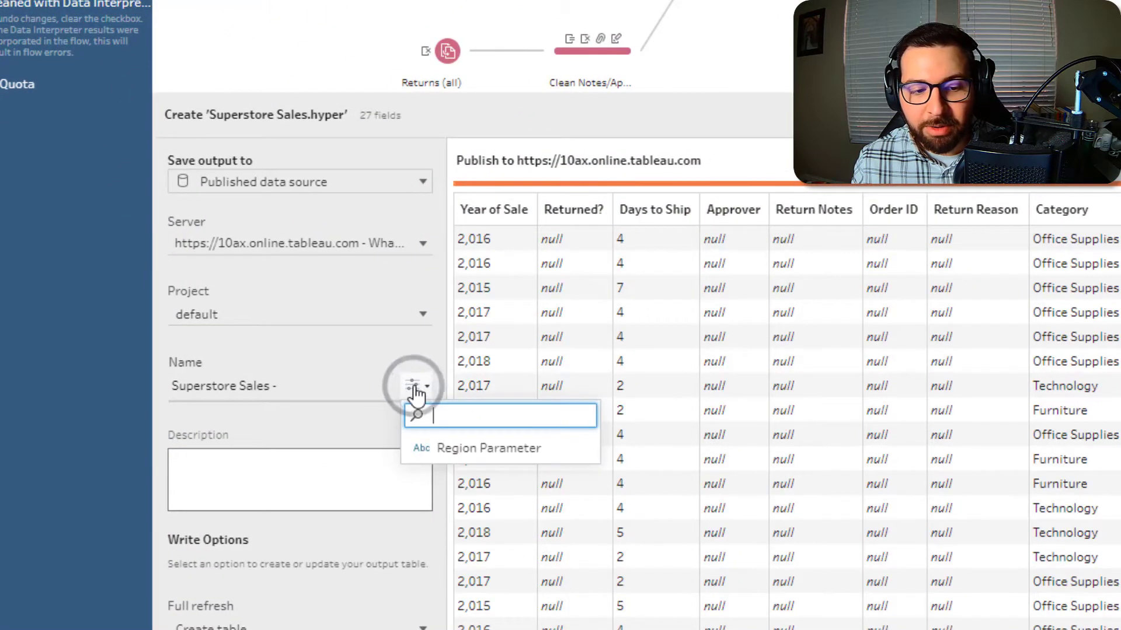
{"action": "left_click", "coordinate": [464, 447]}
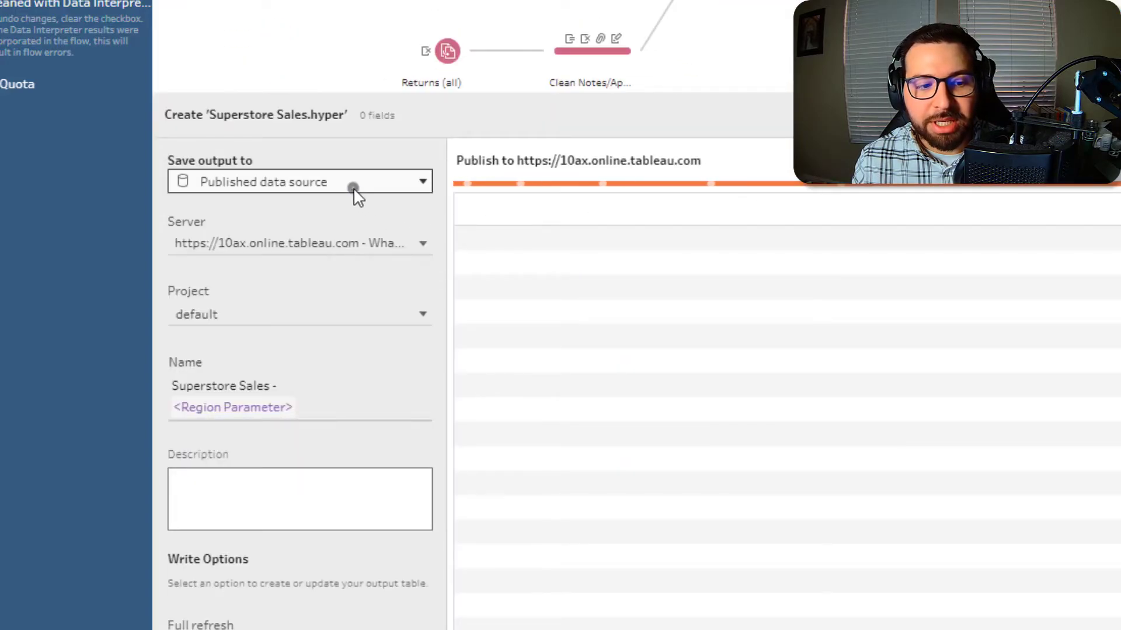
Step: Save the output to a File, leaving the file location without a parameter
{"action": "left_click", "coordinate": [353, 186]}
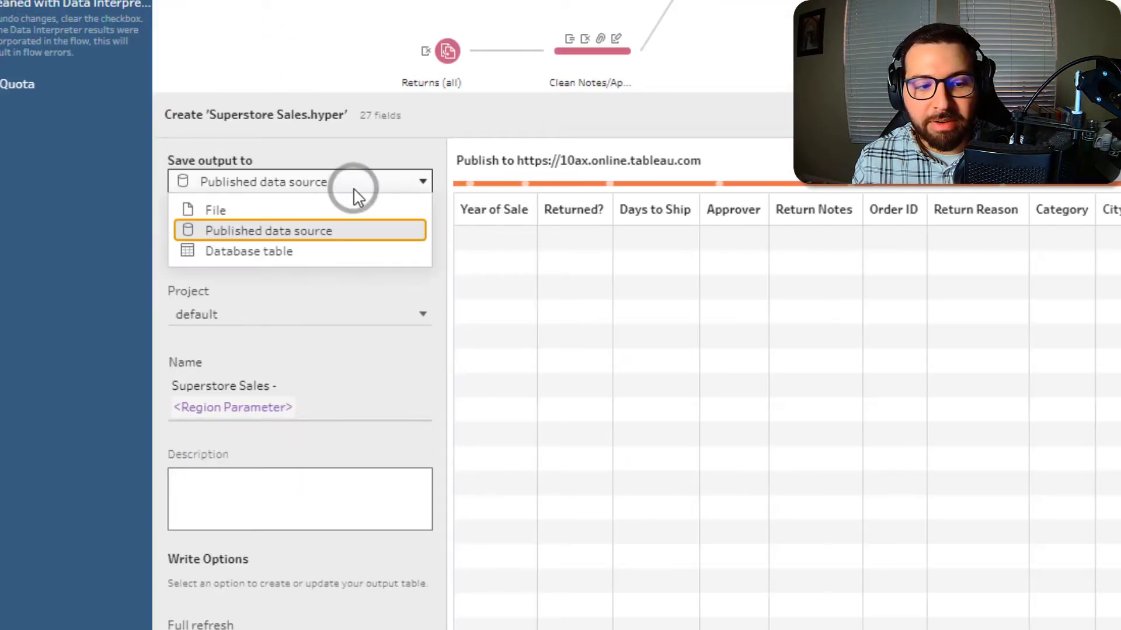
{"action": "left_click", "coordinate": [303, 216]}
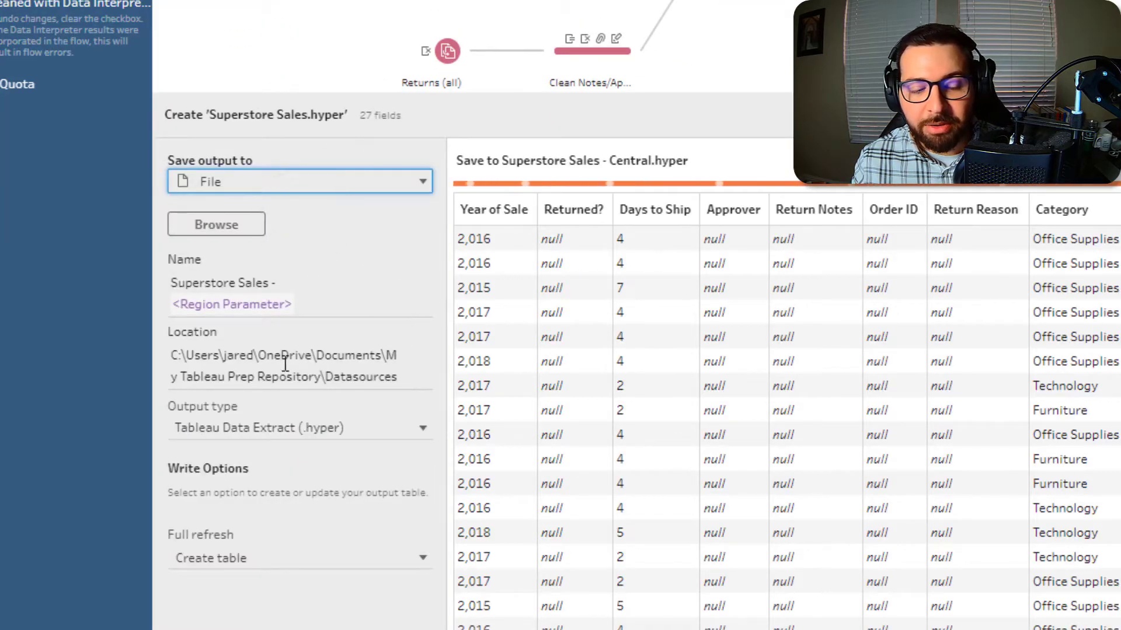
{"action": "left_click", "coordinate": [400, 376]}
{"action": "left_click", "coordinate": [400, 380]}
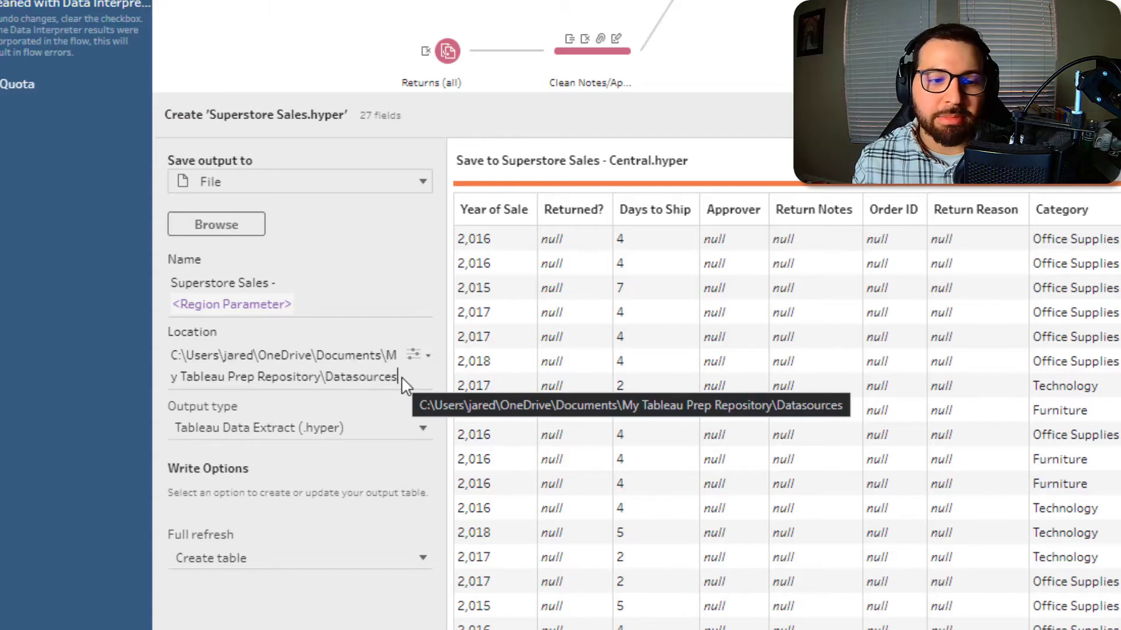
{"action": "left_click", "coordinate": [415, 355]}
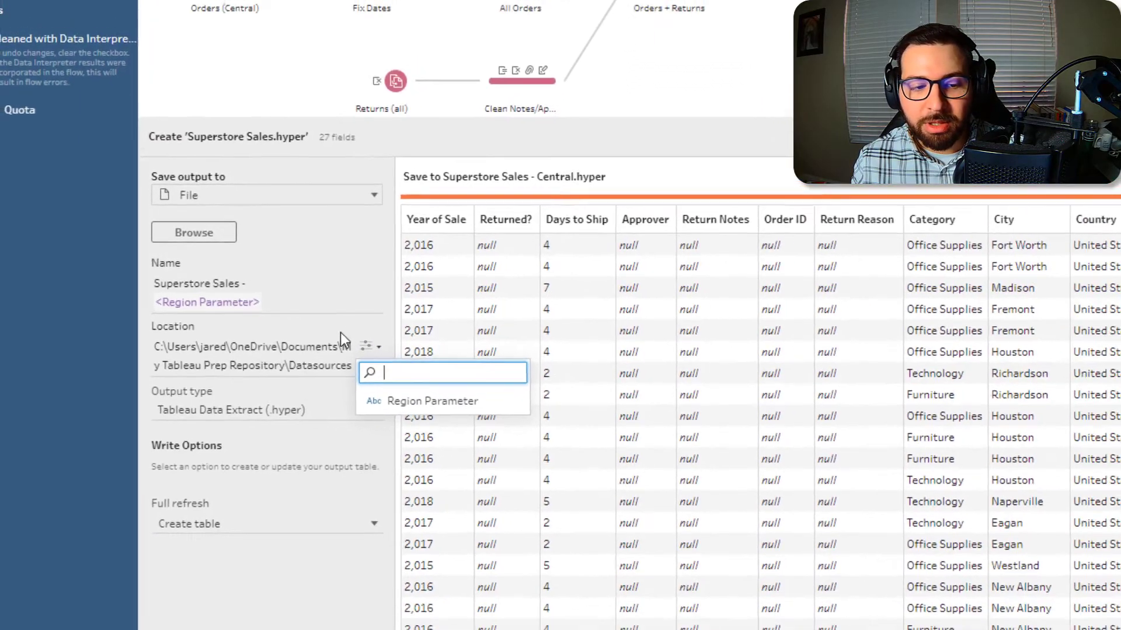
{"action": "left_click", "coordinate": [383, 339]}
{"action": "left_click", "coordinate": [416, 177]}
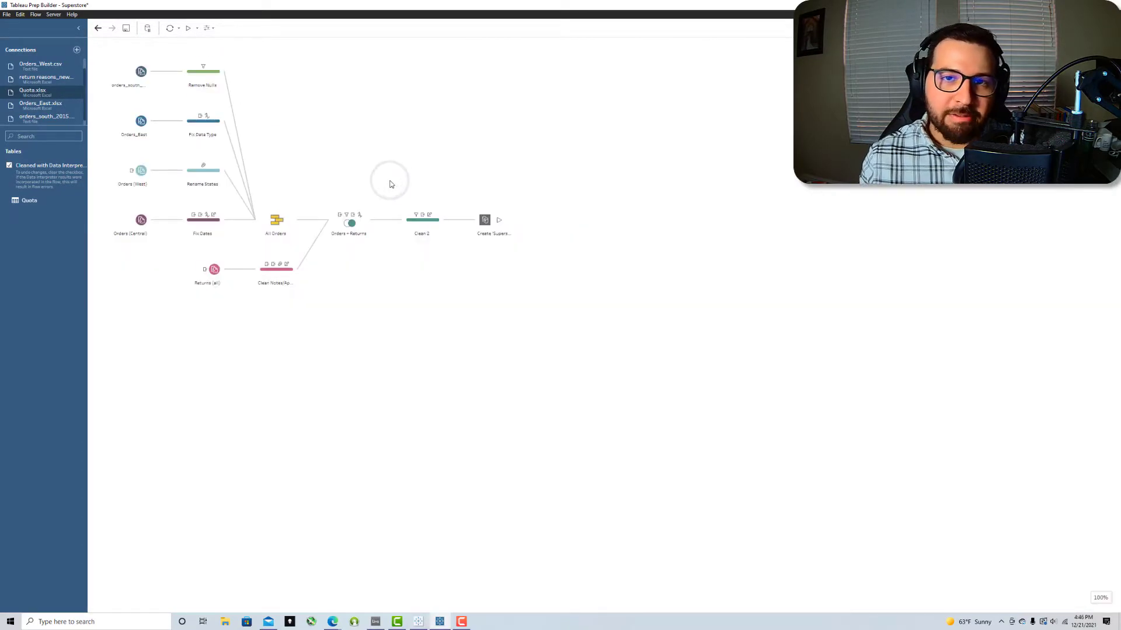